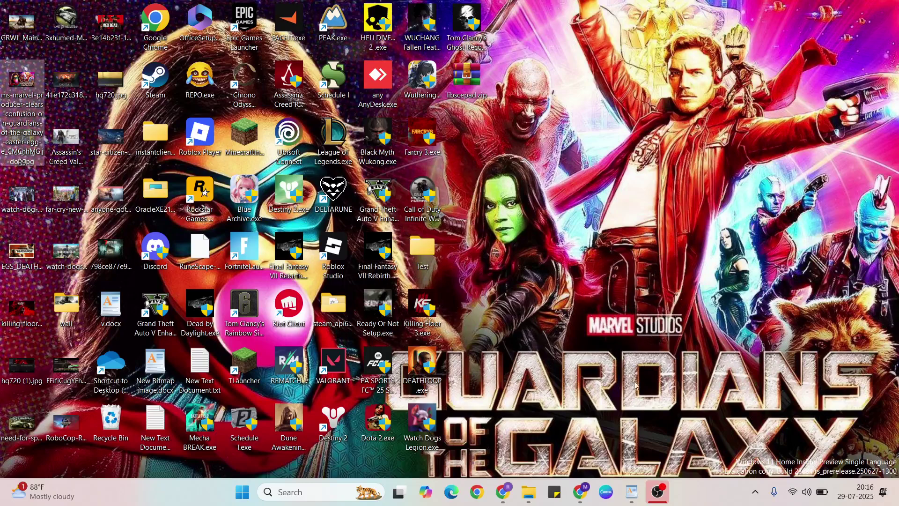
Bring up the v.docx notes with the Guardians of the Galaxy five-item fix list.
{"action": "left_click", "coordinate": [631, 492]}
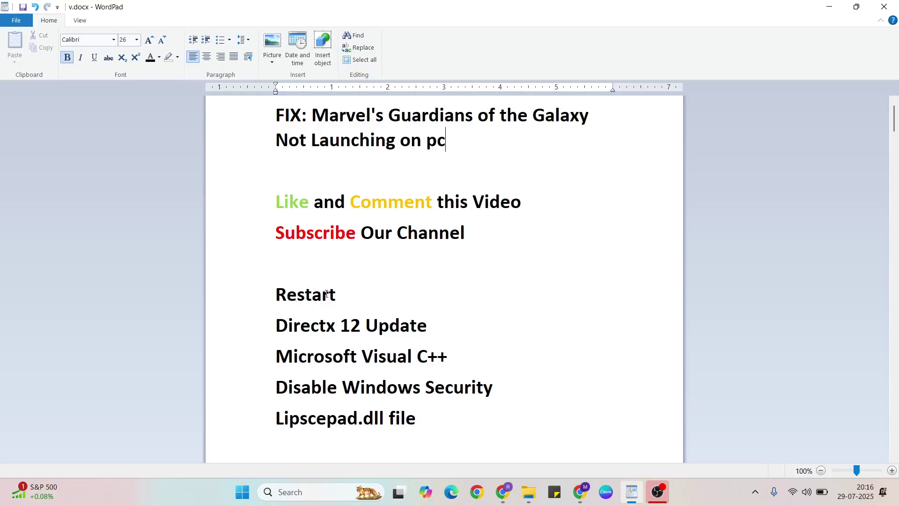
Show the Start menu power options, including Restart, then dismiss them.
{"action": "key", "text": "super+d"}
{"action": "left_click", "coordinate": [239, 493]}
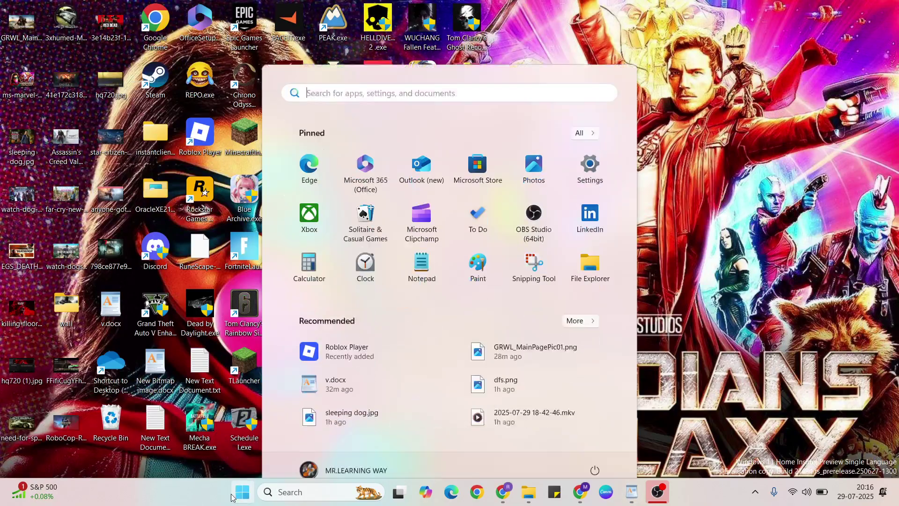
{"action": "left_click", "coordinate": [595, 450]}
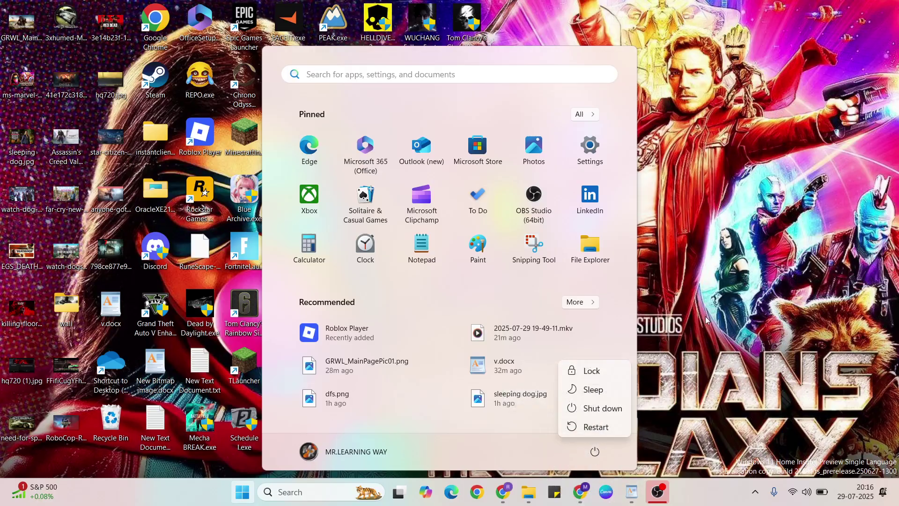
{"action": "key", "text": "Escape"}
{"action": "key", "text": "Escape"}
Restore the notes at the DirectX 12 Update step, then show the desktop.
{"action": "left_click", "coordinate": [629, 491]}
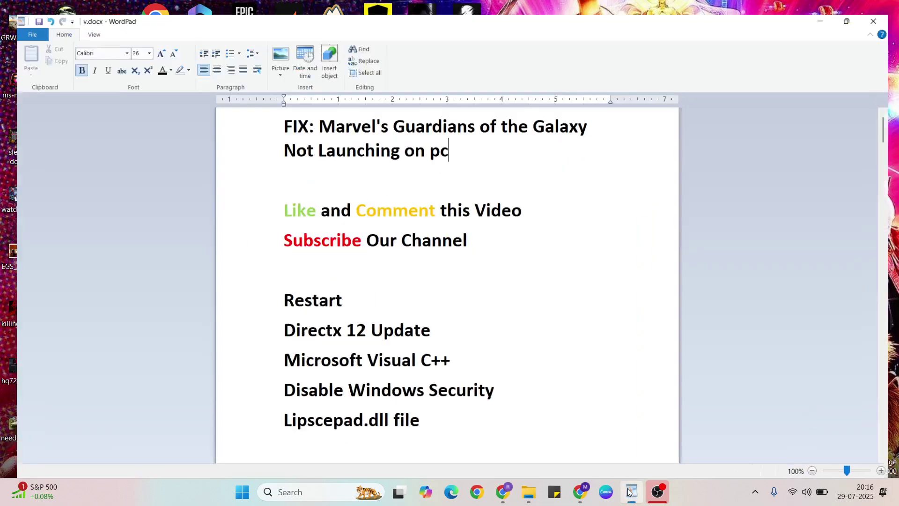
{"action": "left_click", "coordinate": [312, 328]}
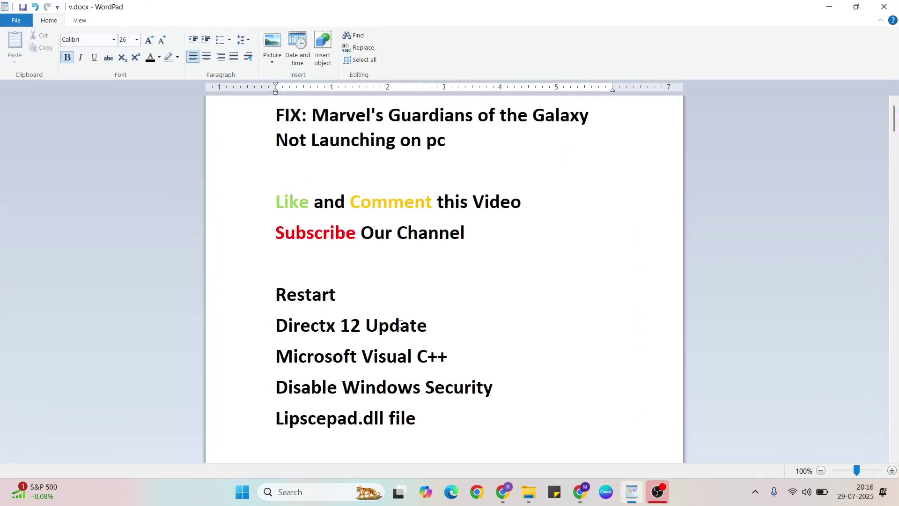
{"action": "key", "text": "super+d"}
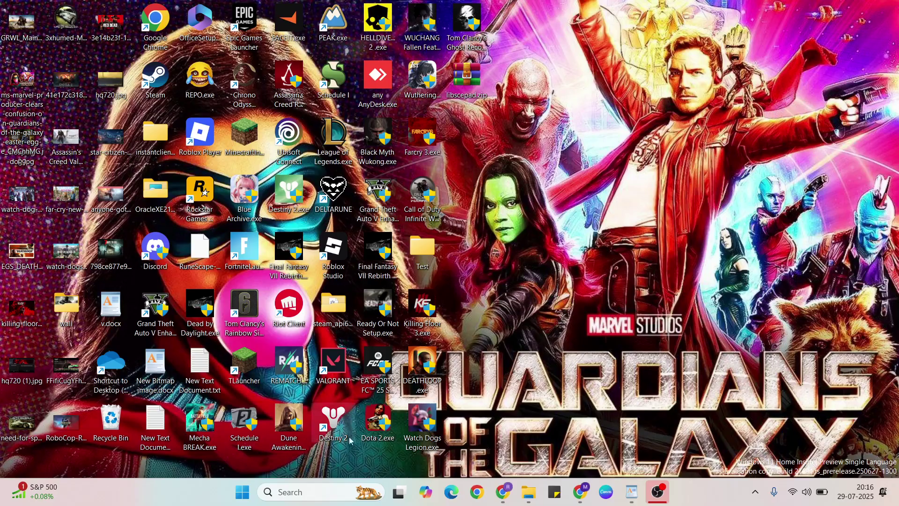
{"action": "left_click", "coordinate": [302, 489]}
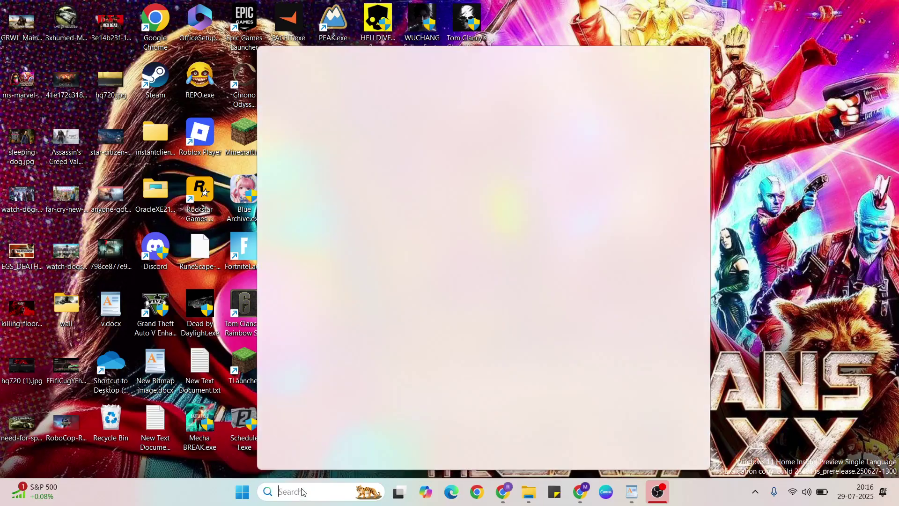
{"action": "type", "text": "dxdia"}
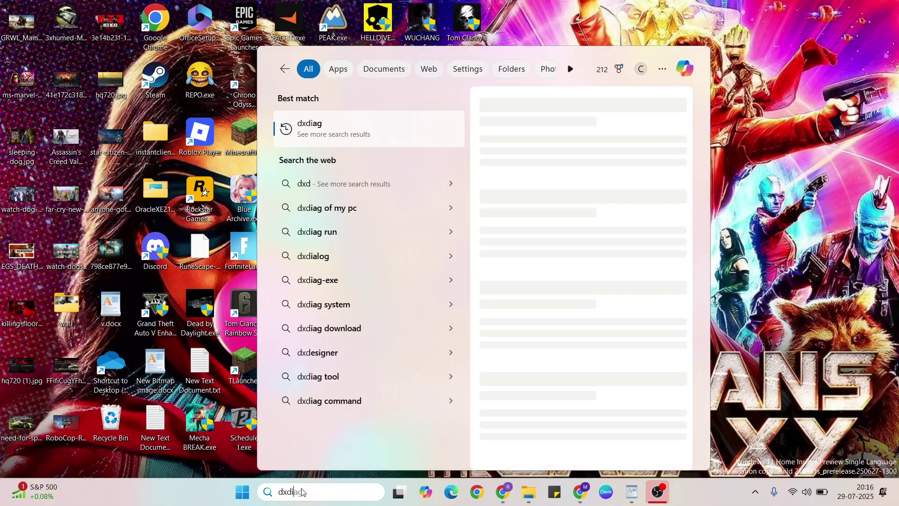
{"action": "type", "text": "g"}
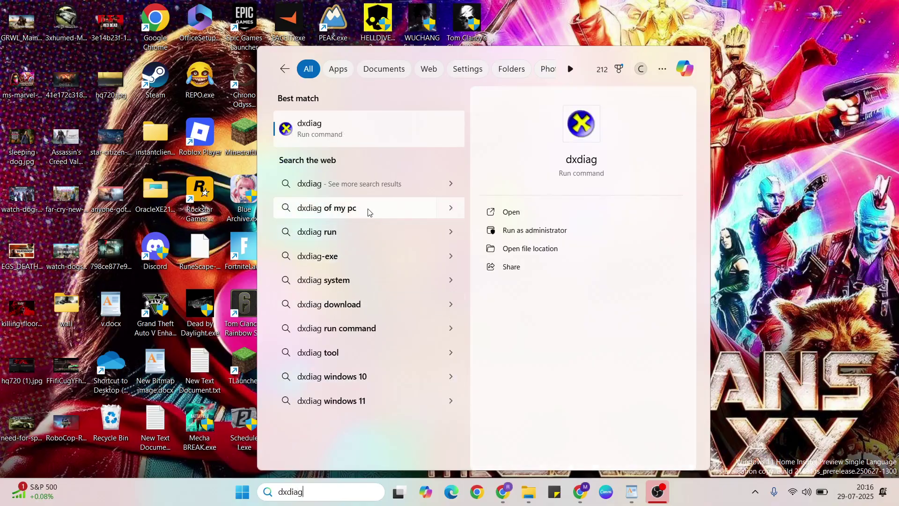
{"action": "left_click", "coordinate": [354, 132]}
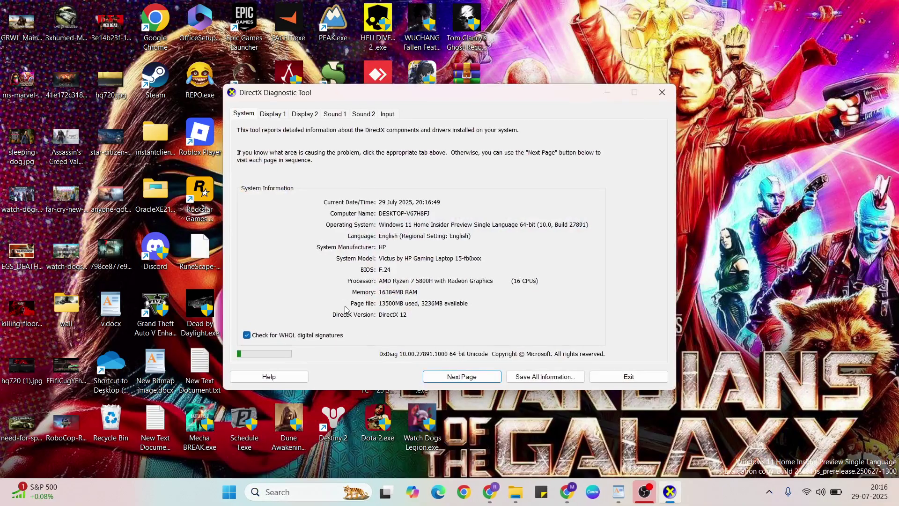
{"action": "left_click", "coordinate": [347, 309]}
{"action": "left_click", "coordinate": [399, 319]}
{"action": "left_click", "coordinate": [661, 92]}
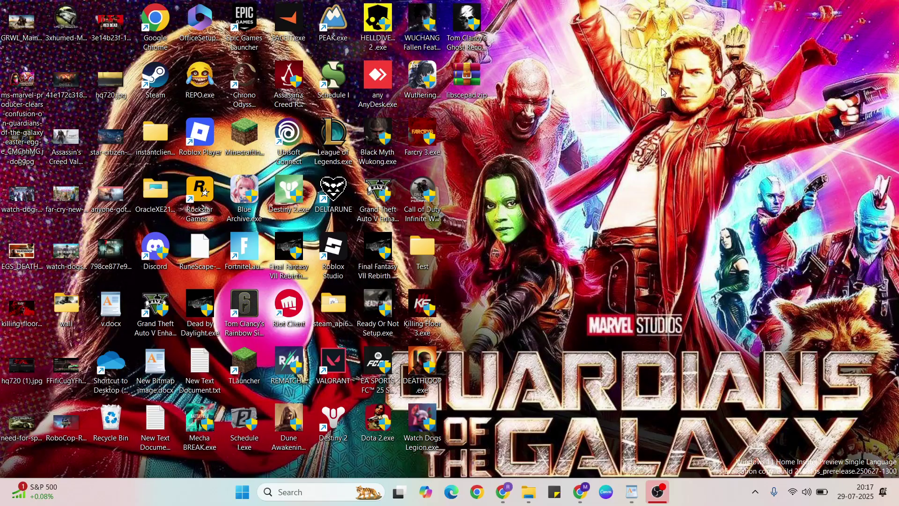
Check the fix-list notes, then hide them again.
{"action": "left_click", "coordinate": [631, 491]}
{"action": "left_click", "coordinate": [397, 359]}
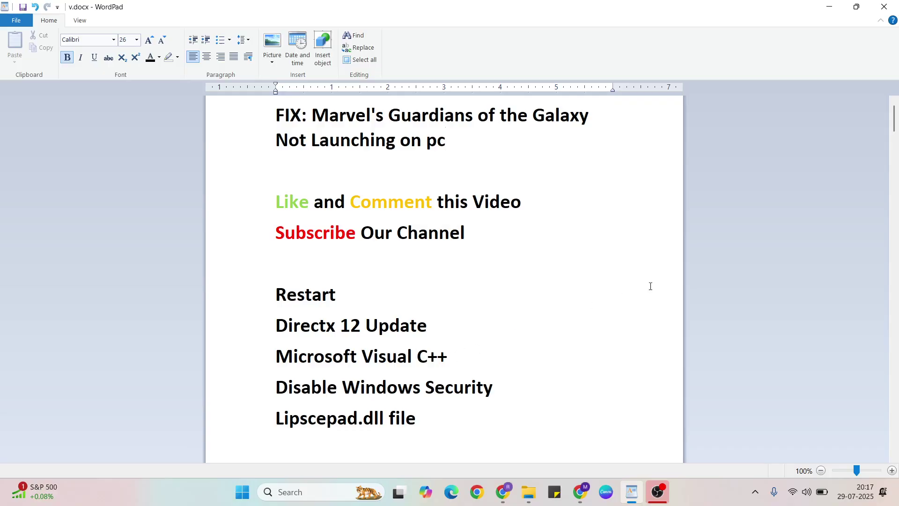
{"action": "left_click", "coordinate": [631, 492]}
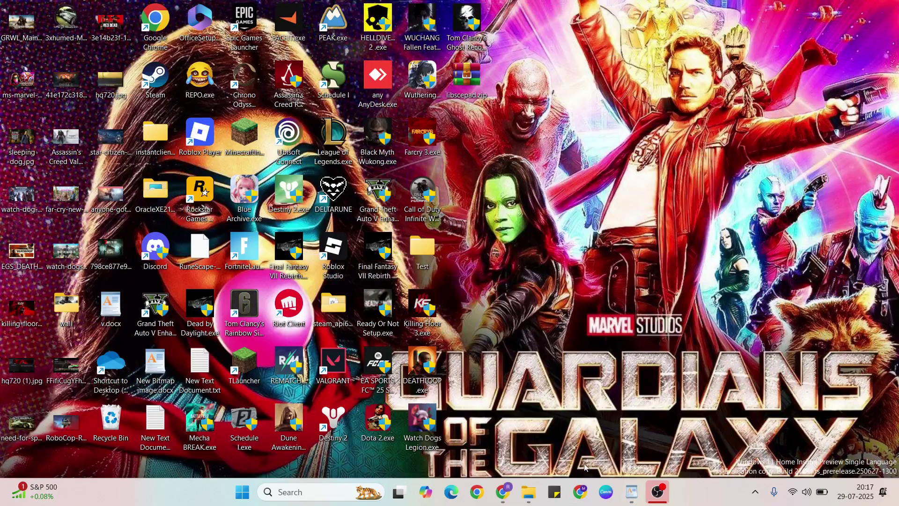
Search Chrome for 'microsoft visual c++' and move the window up-left.
{"action": "left_click", "coordinate": [580, 492]}
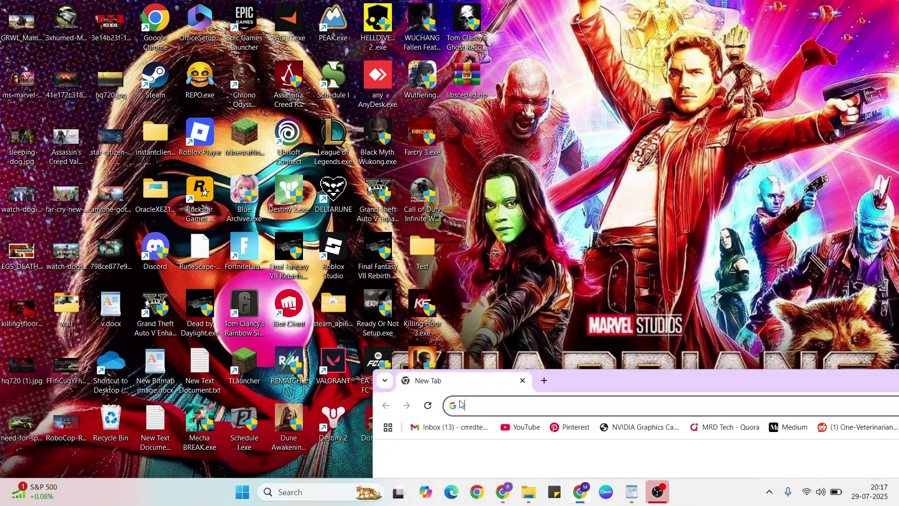
{"action": "type", "text": "mi"}
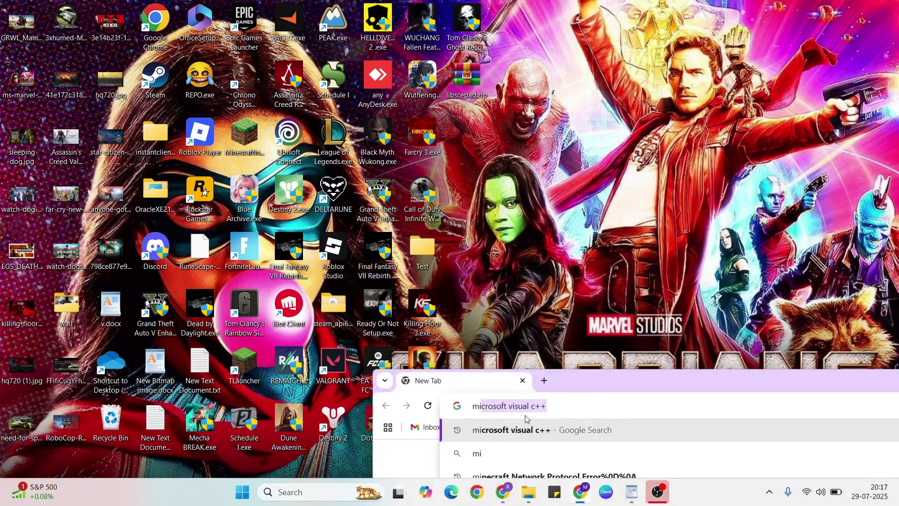
{"action": "key", "text": "Return"}
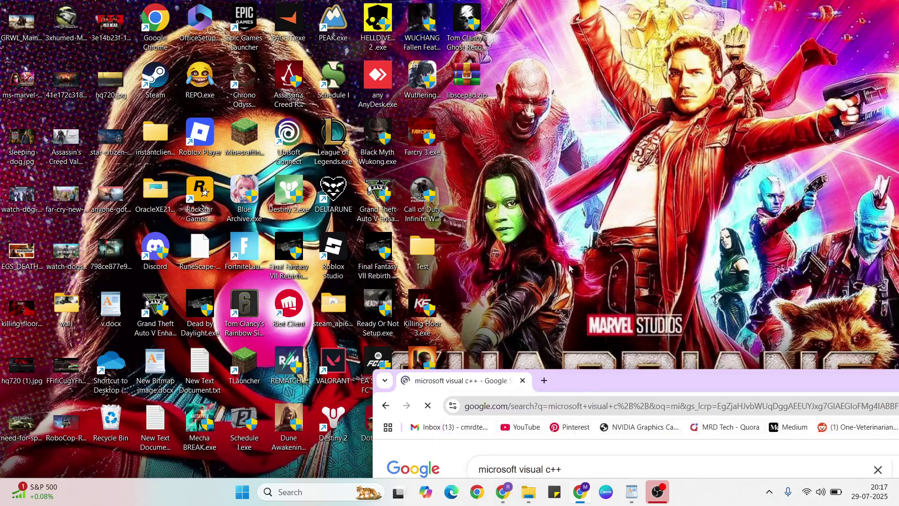
{"action": "left_click_drag", "start_coordinate": [604, 370], "coordinate": [480, 148]}
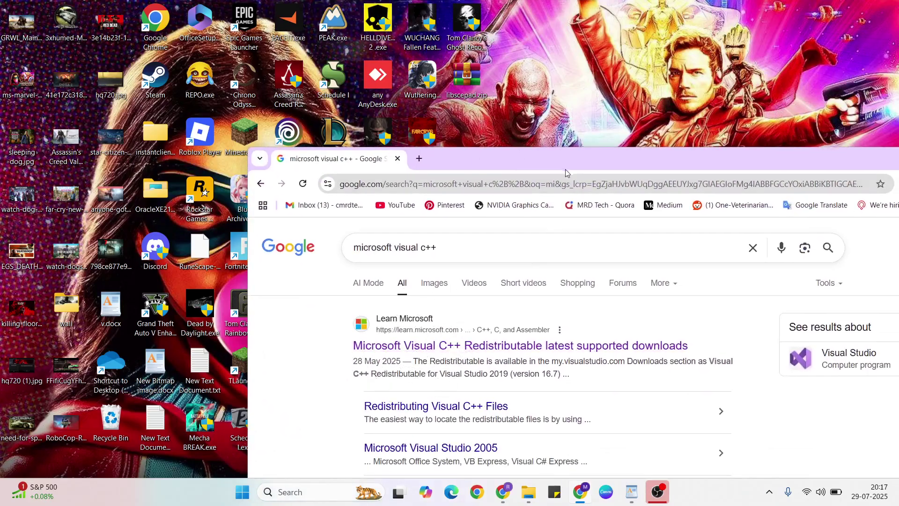
{"action": "left_click_drag", "start_coordinate": [556, 171], "coordinate": [433, 130]}
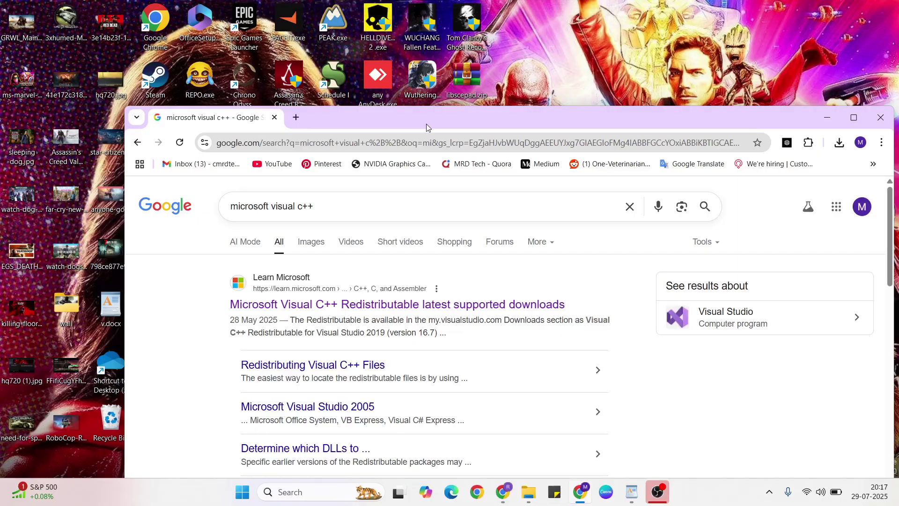
Open Microsoft Learn's latest Visual C++ downloads, take the X64 link, and close Chrome.
{"action": "left_click", "coordinate": [383, 305]}
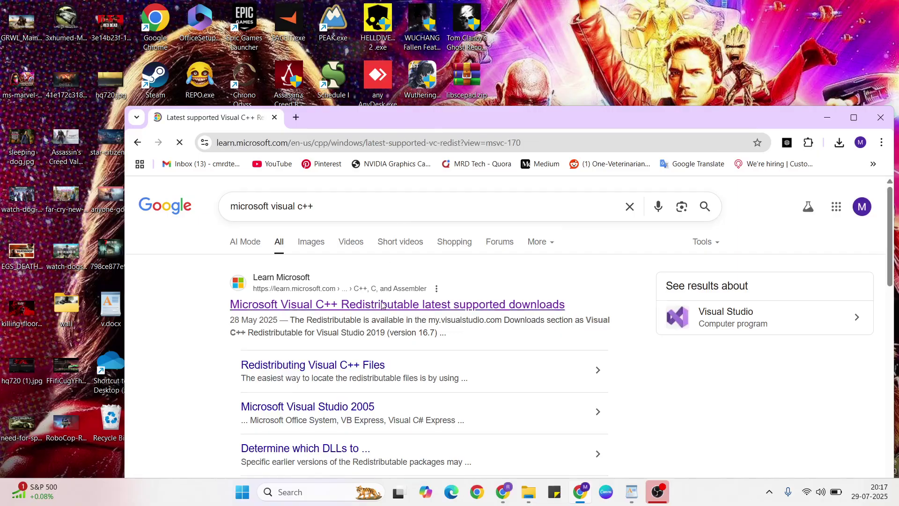
{"action": "scroll", "coordinate": [382, 304], "scroll_direction": "down", "scroll_amount": 3}
{"action": "scroll", "coordinate": [382, 303], "scroll_direction": "down", "scroll_amount": 2}
{"action": "scroll", "coordinate": [382, 302], "scroll_direction": "down", "scroll_amount": 3}
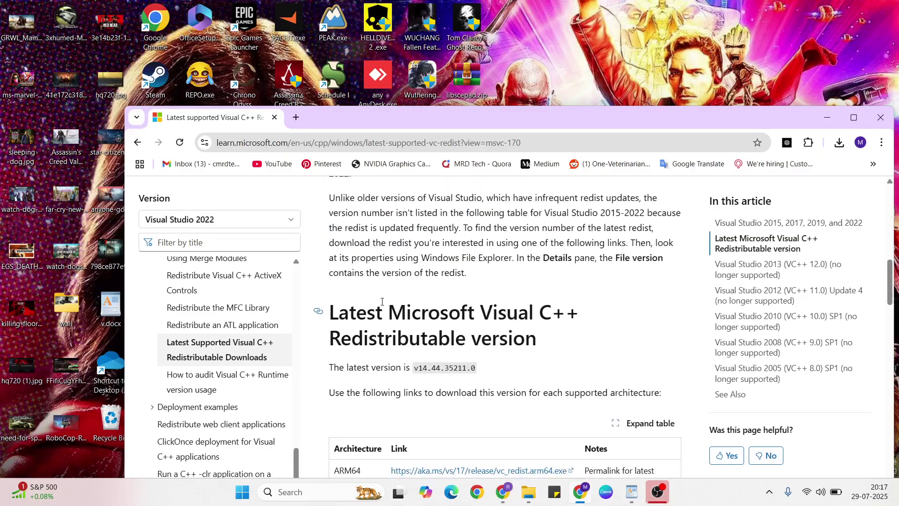
{"action": "scroll", "coordinate": [382, 304], "scroll_direction": "down", "scroll_amount": 3}
{"action": "left_click", "coordinate": [426, 321]}
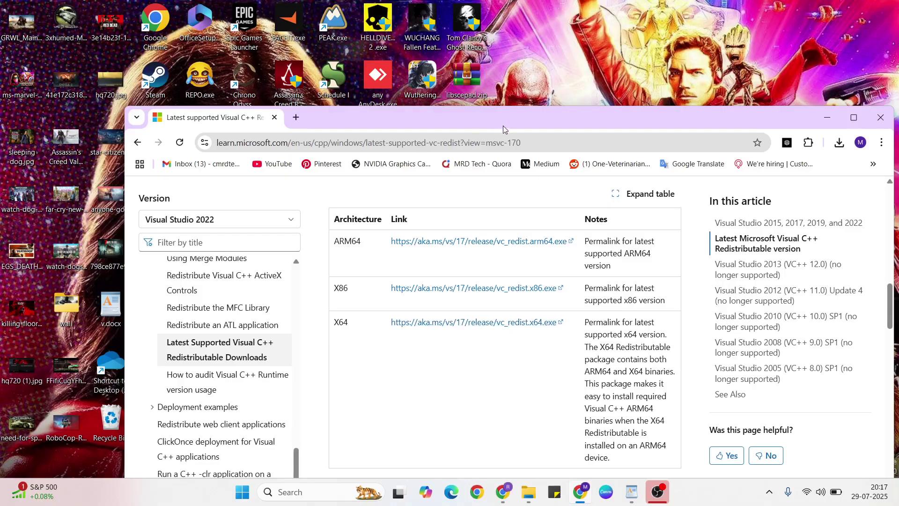
{"action": "left_click_drag", "start_coordinate": [502, 130], "coordinate": [379, 109]}
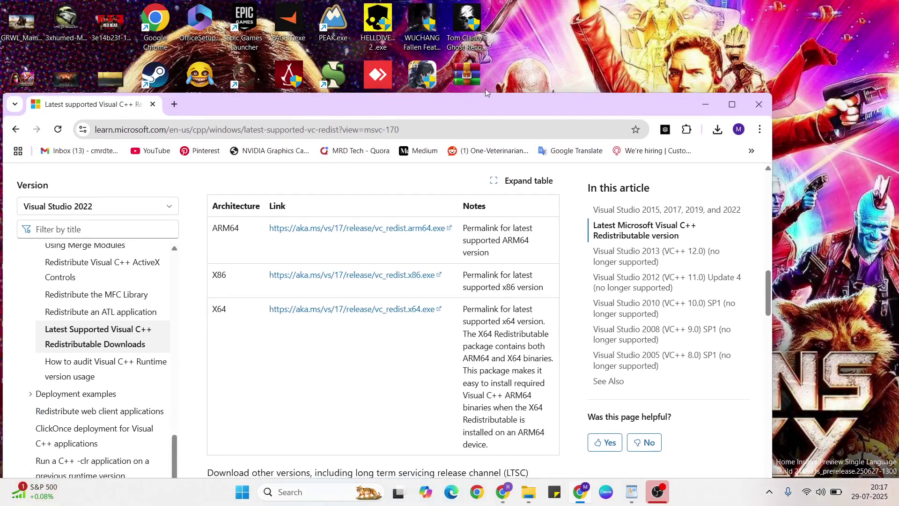
{"action": "left_click", "coordinate": [759, 104]}
Review the notes' Disable Windows Security step, then return to the desktop.
{"action": "left_click", "coordinate": [632, 492]}
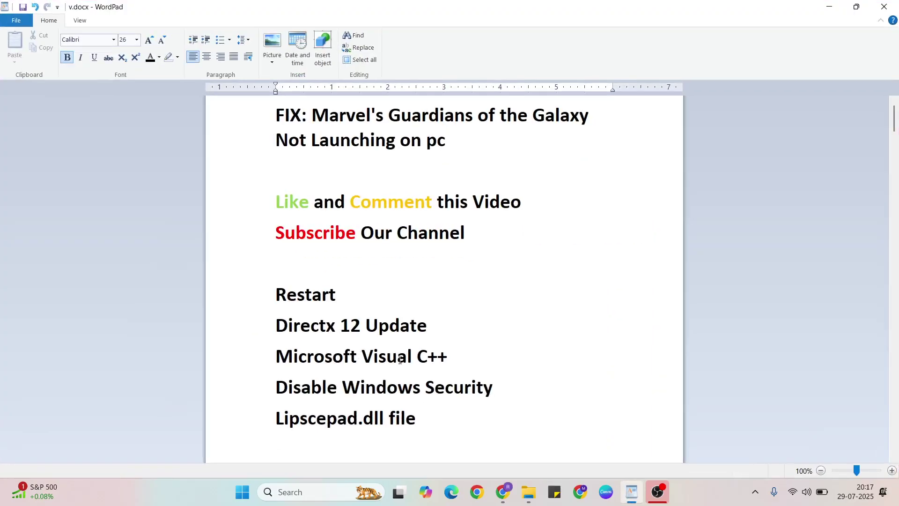
{"action": "left_click", "coordinate": [304, 388]}
{"action": "key", "text": "super+d"}
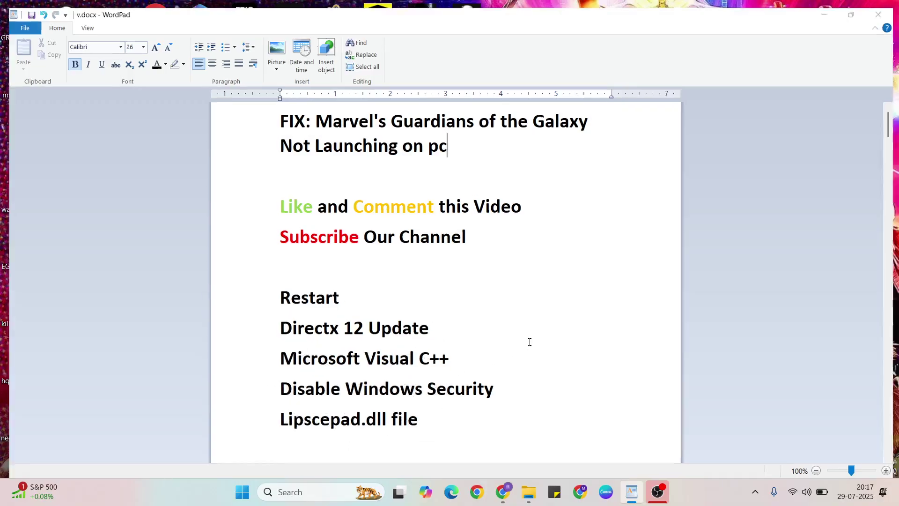
Turn off Real-time protection under Windows Security's Virus & threat protection settings.
{"action": "left_click", "coordinate": [321, 491]}
{"action": "type", "text": "wi"}
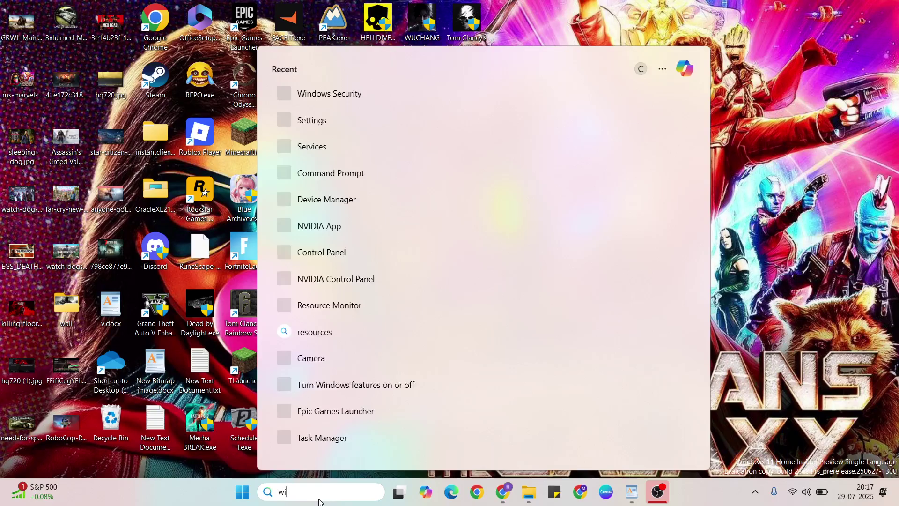
{"action": "type", "text": "ndows"}
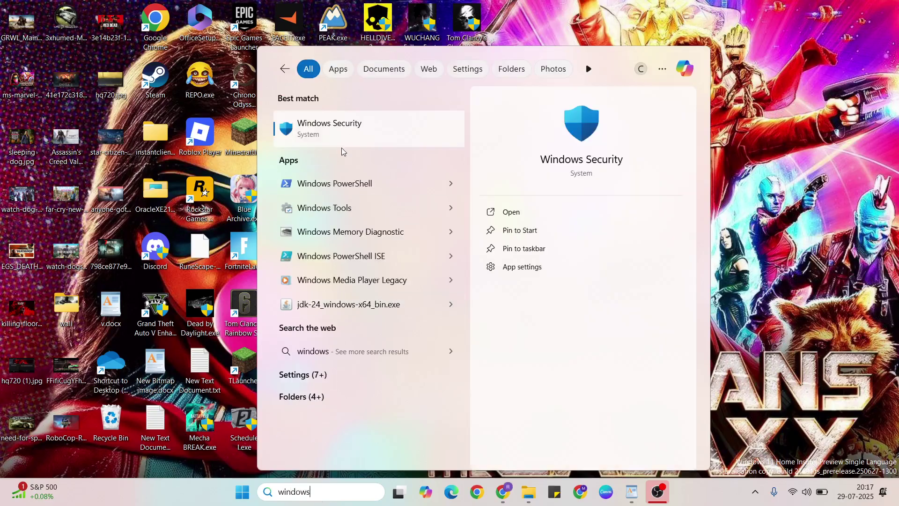
{"action": "left_click", "coordinate": [342, 137]}
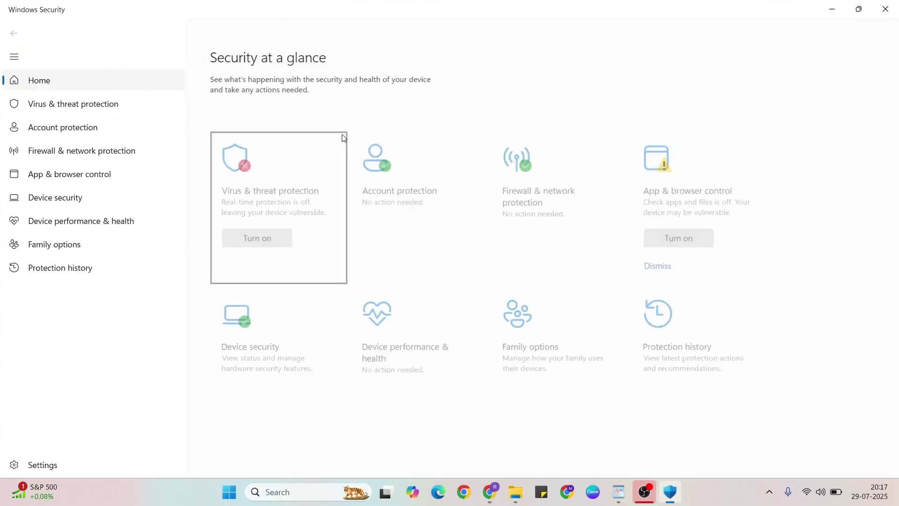
{"action": "left_click", "coordinate": [112, 104]}
{"action": "left_click", "coordinate": [90, 107]}
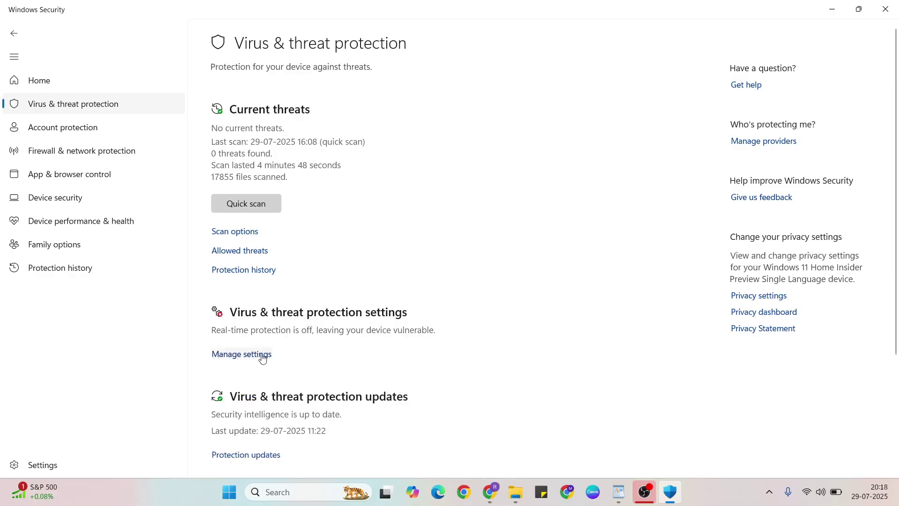
{"action": "left_click", "coordinate": [258, 354]}
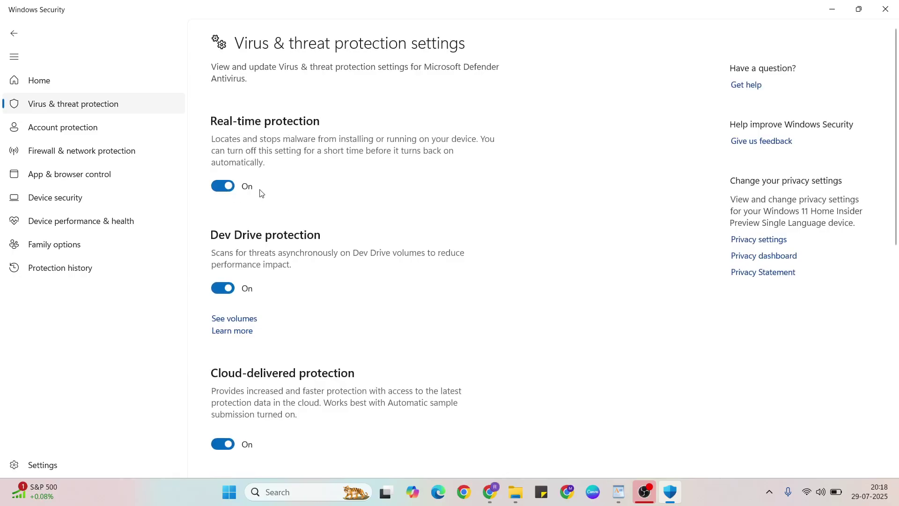
{"action": "left_click", "coordinate": [224, 186]}
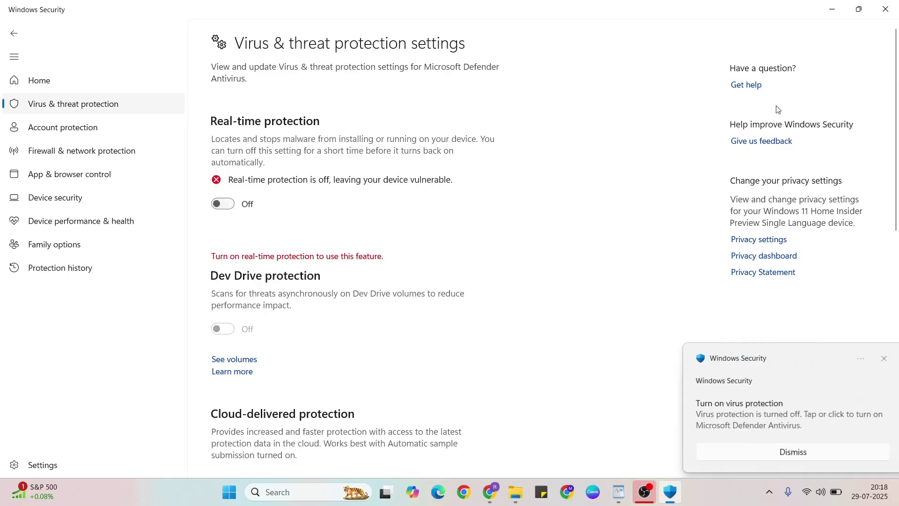
Close Windows Security, dismiss the virus-off notification, and hide the v.docx notes.
{"action": "left_click", "coordinate": [884, 10]}
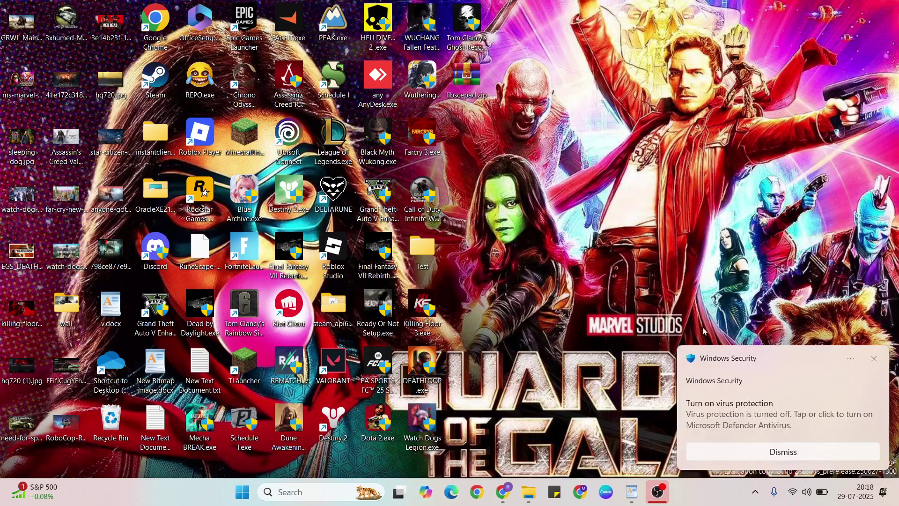
{"action": "left_click", "coordinate": [631, 491]}
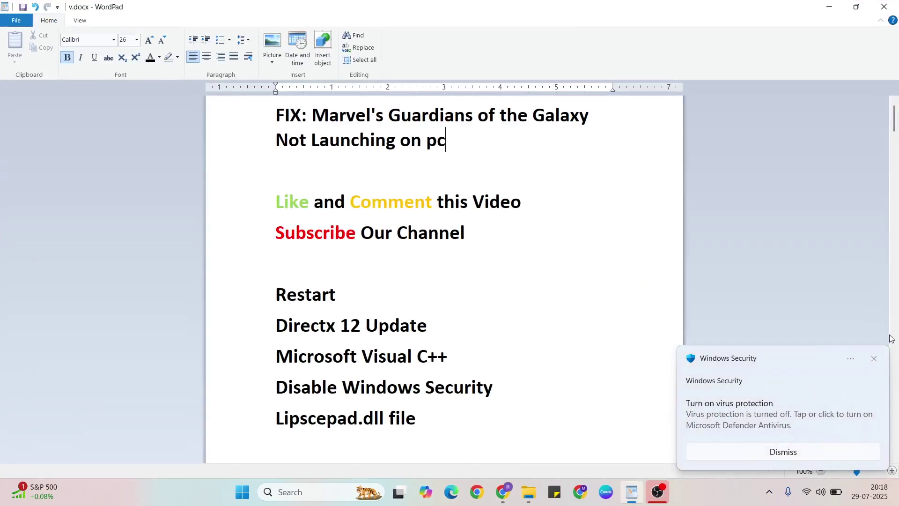
{"action": "left_click", "coordinate": [875, 358]}
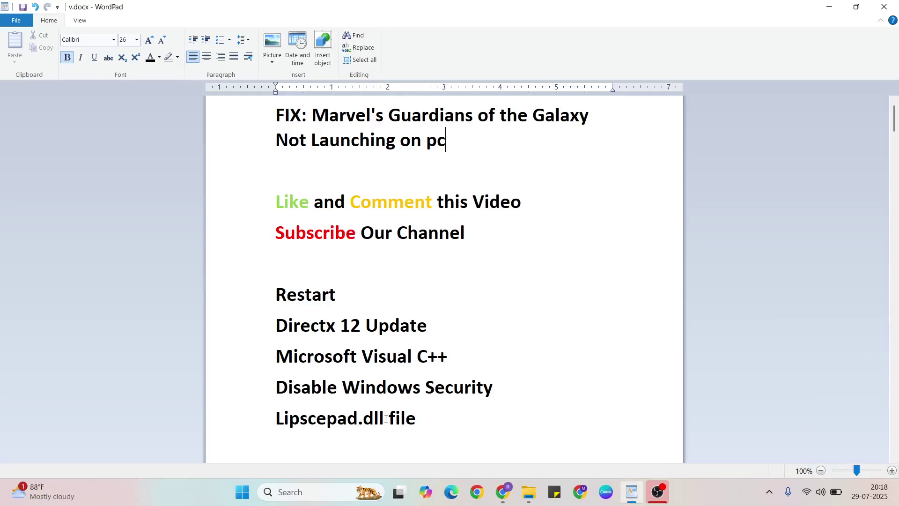
{"action": "key", "text": "super+d"}
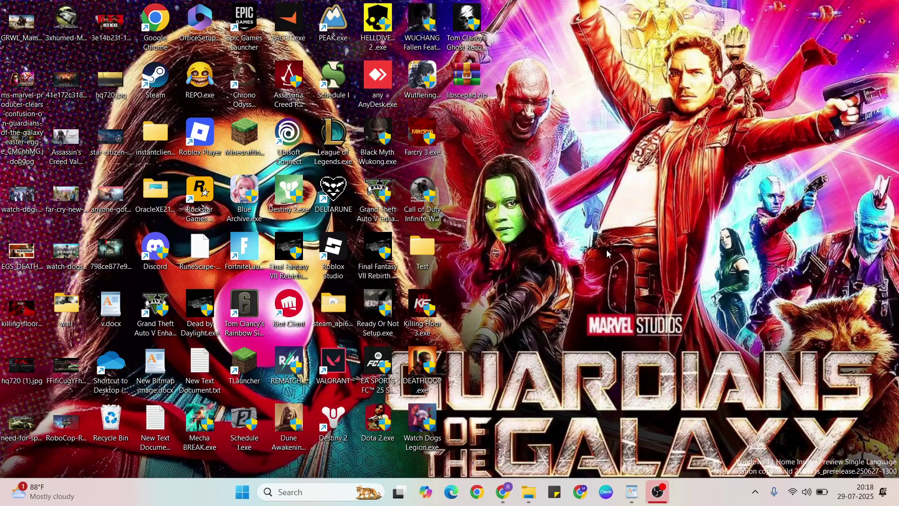
Extract libscepad.zip with WinRAR into the default libscepad folder.
{"action": "left_click", "coordinate": [463, 76]}
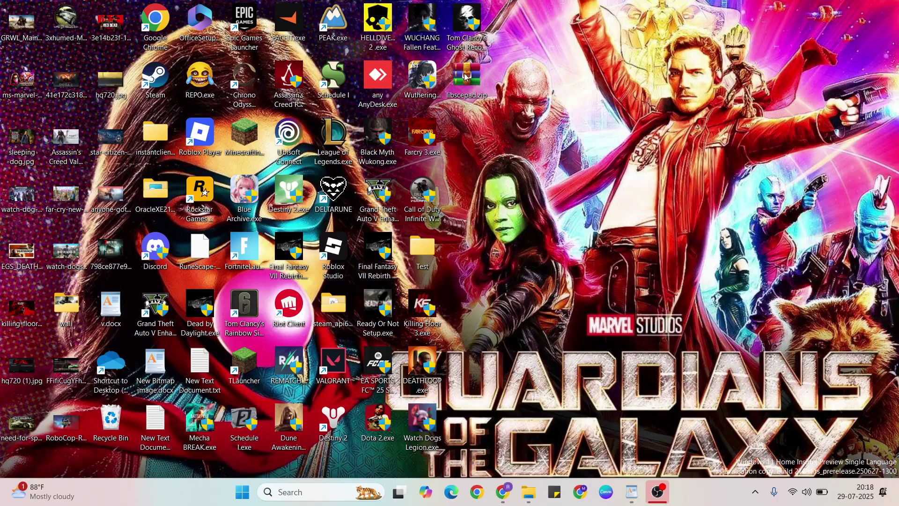
{"action": "right_click", "coordinate": [463, 76]}
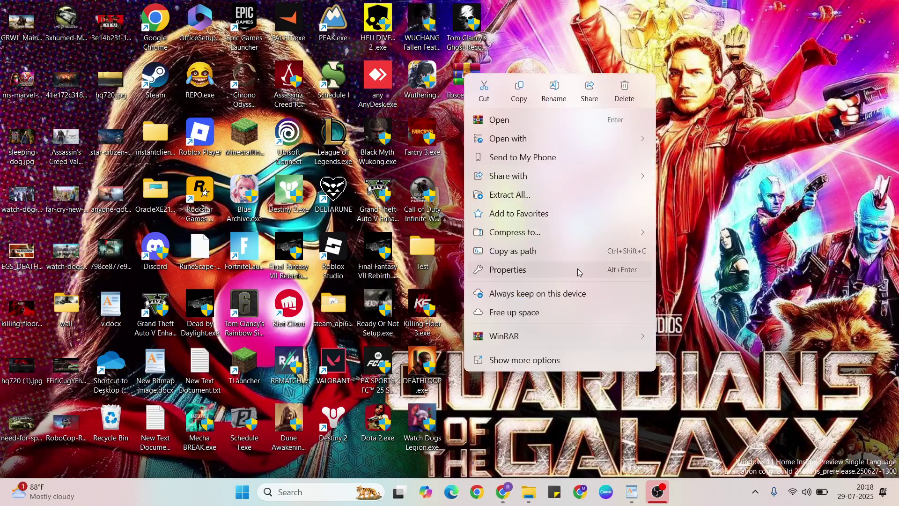
{"action": "mouse_move", "coordinate": [504, 336]}
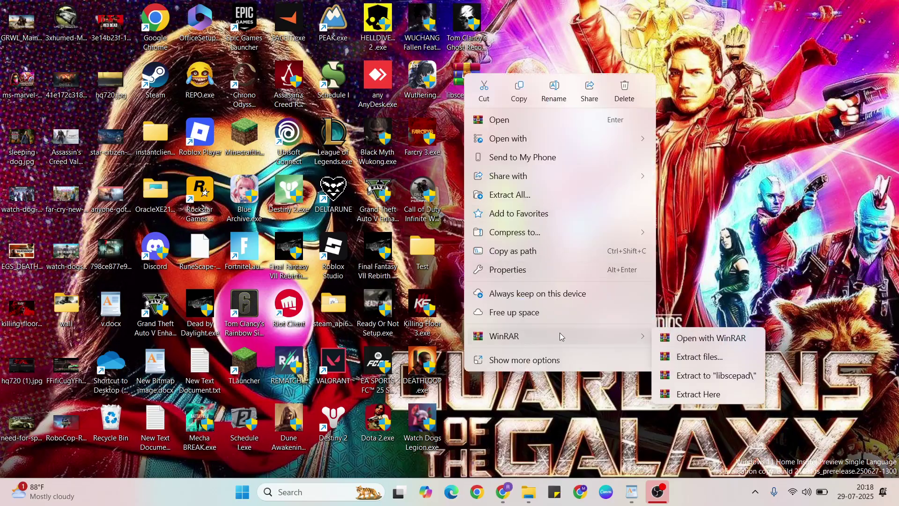
{"action": "left_click", "coordinate": [696, 356]}
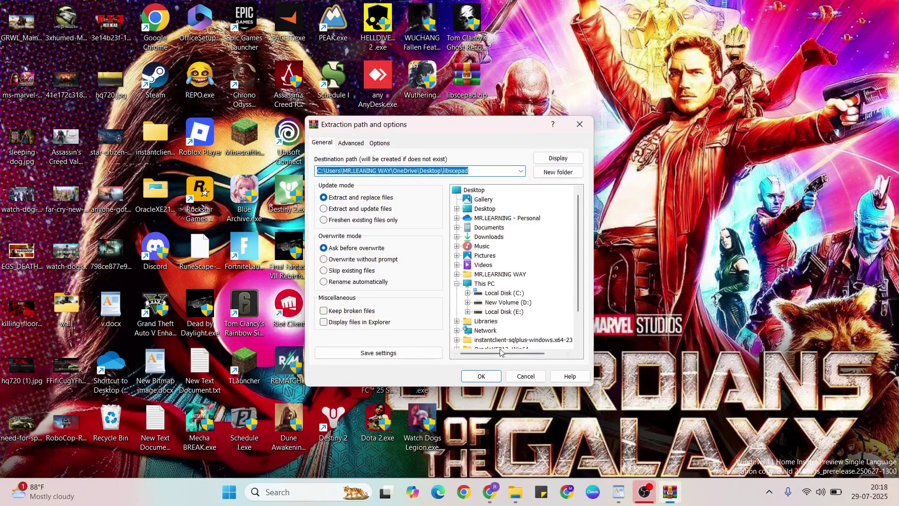
{"action": "left_click", "coordinate": [479, 376]}
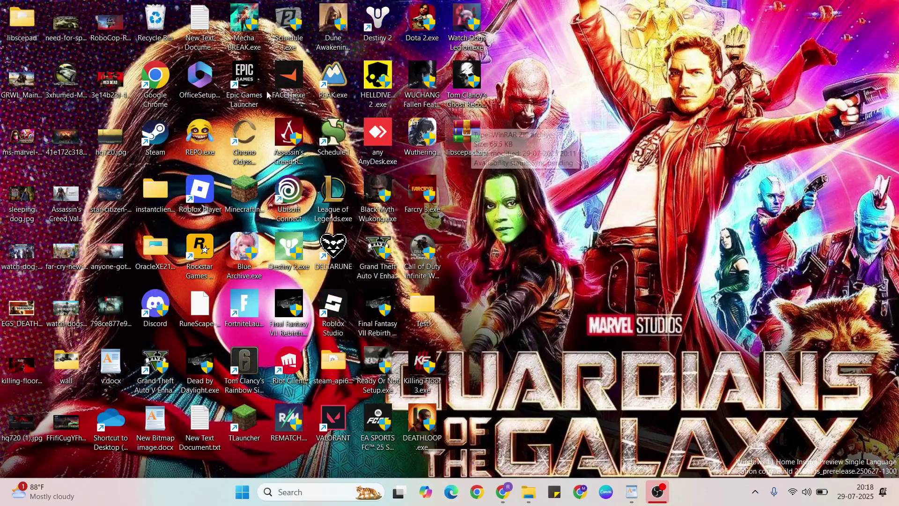
Create a new folder named bin inside the libscepad folder.
{"action": "double_click", "coordinate": [18, 28]}
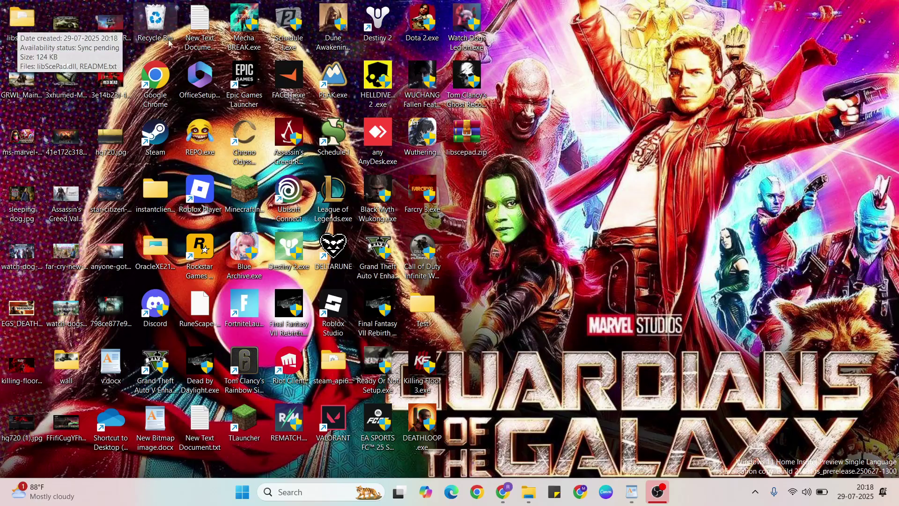
{"action": "right_click", "coordinate": [310, 224]}
{"action": "mouse_move", "coordinate": [344, 314]}
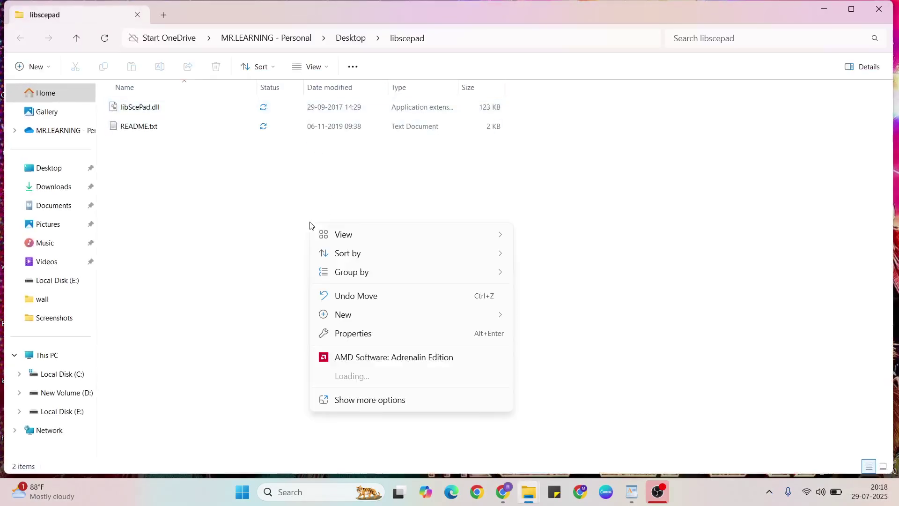
{"action": "left_click", "coordinate": [541, 316]}
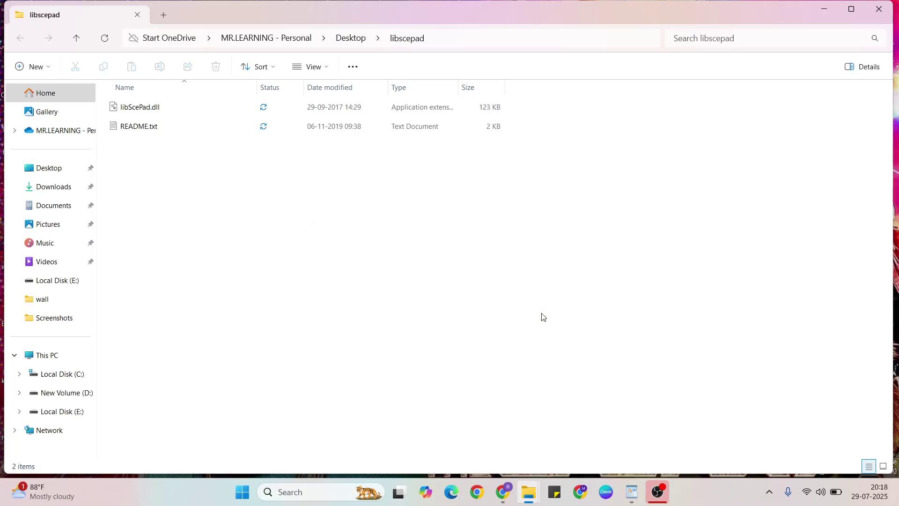
{"action": "type", "text": "bin"}
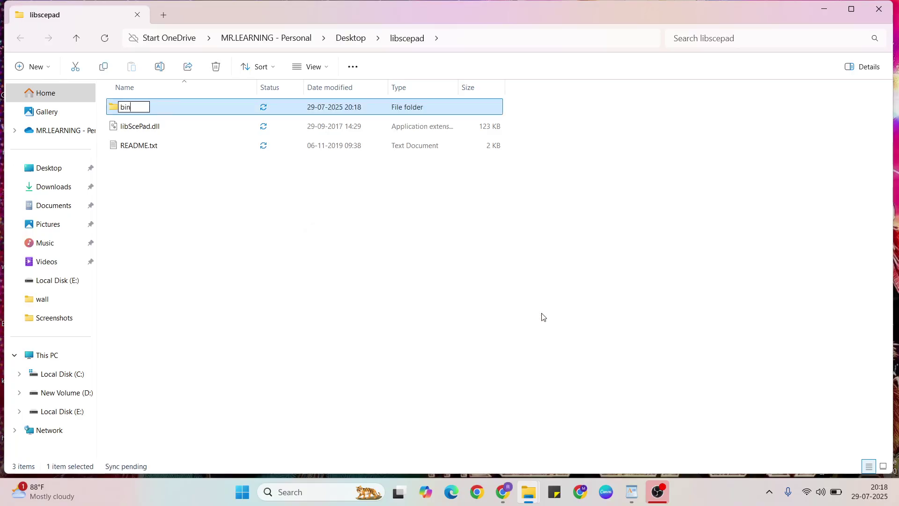
{"action": "left_click", "coordinate": [257, 216]}
Move libScePad.dll into the bin folder.
{"action": "left_click", "coordinate": [157, 128]}
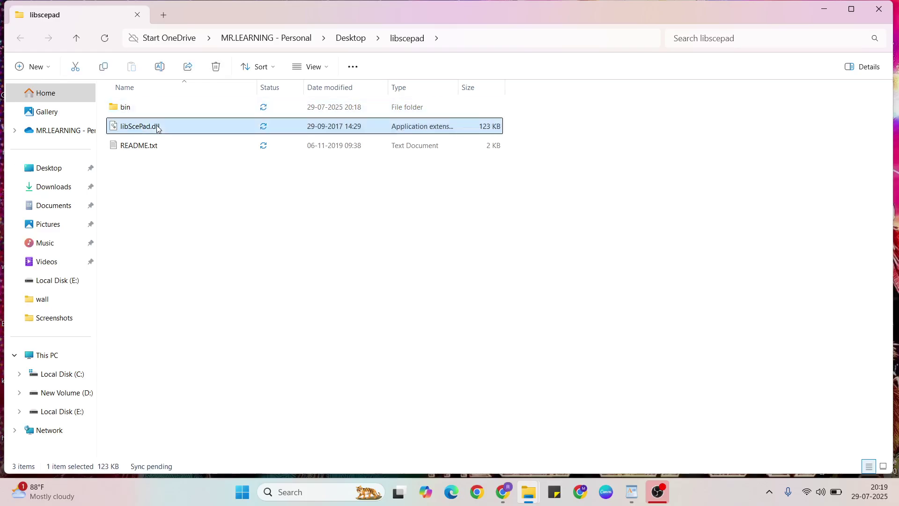
{"action": "key", "text": "ctrl+x"}
{"action": "left_click", "coordinate": [149, 112]}
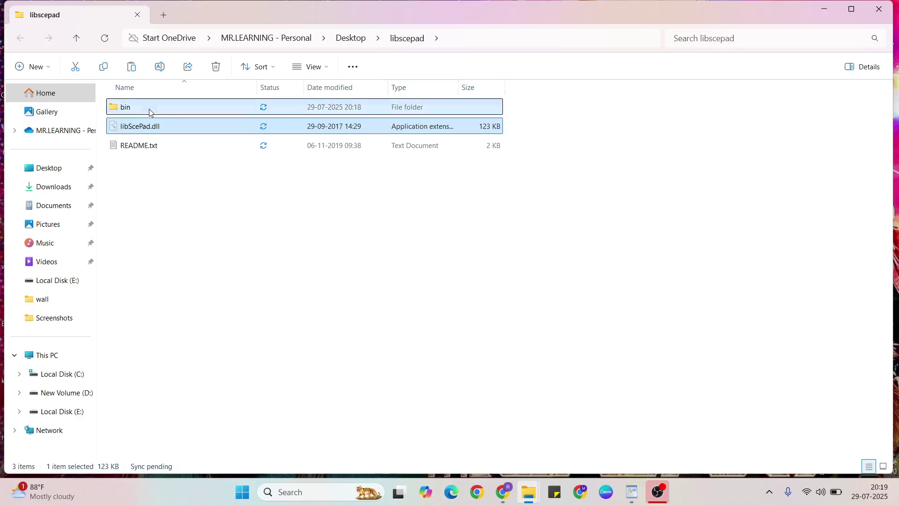
{"action": "double_click", "coordinate": [149, 112]}
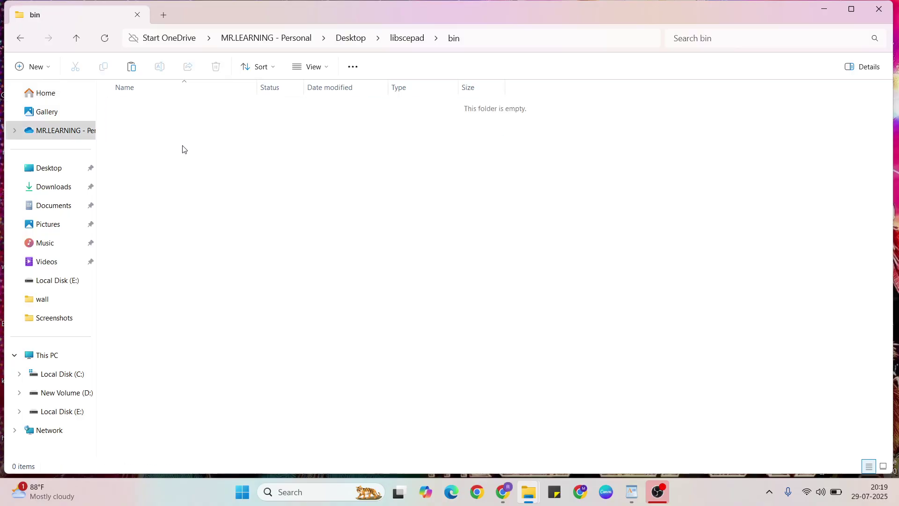
{"action": "key", "text": "ctrl+v"}
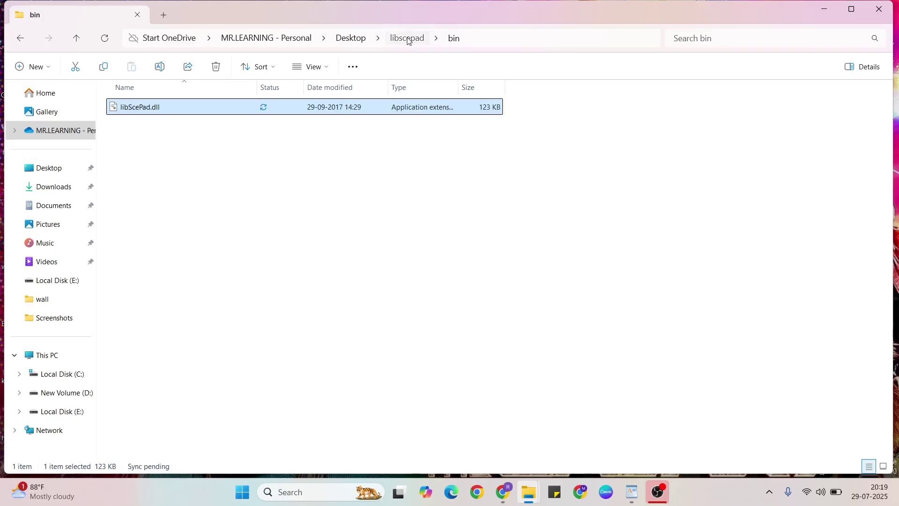
Cut the bin folder from libscepad and minimize File Explorer.
{"action": "left_click", "coordinate": [407, 38]}
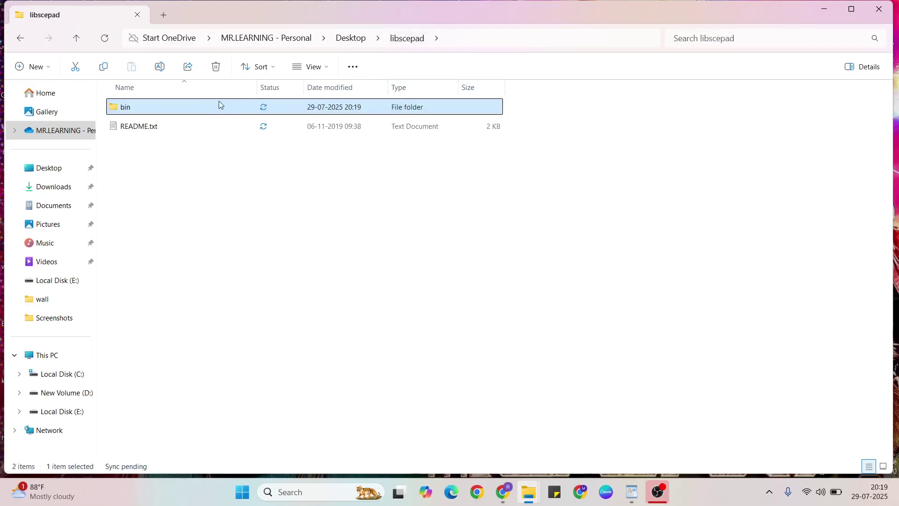
{"action": "right_click", "coordinate": [183, 109]}
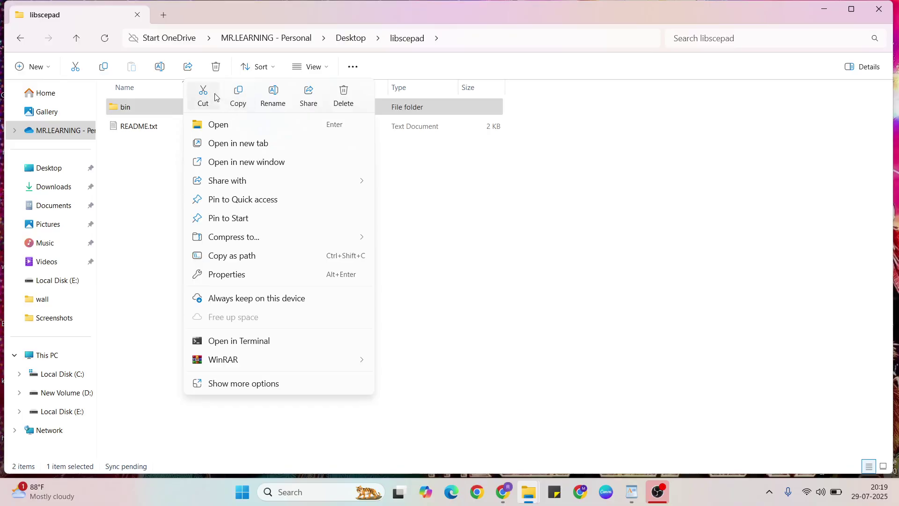
{"action": "left_click", "coordinate": [203, 97]}
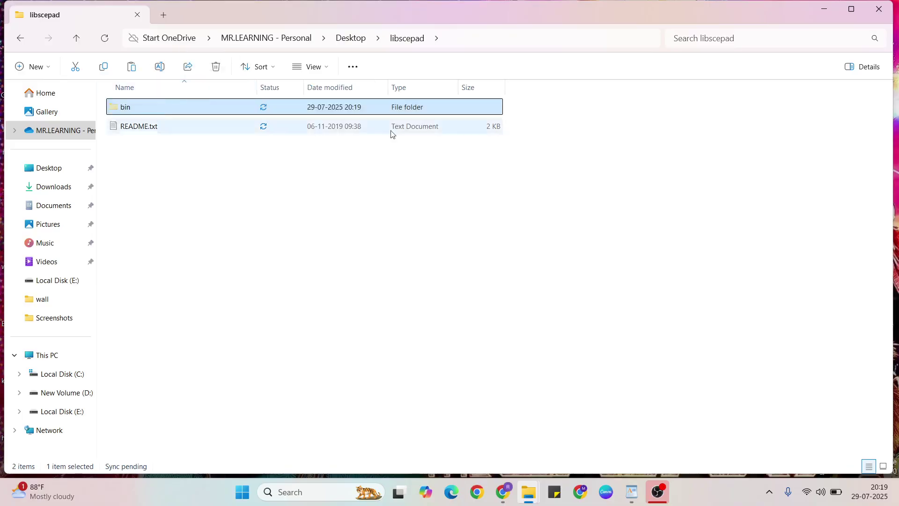
{"action": "left_click", "coordinate": [814, 7]}
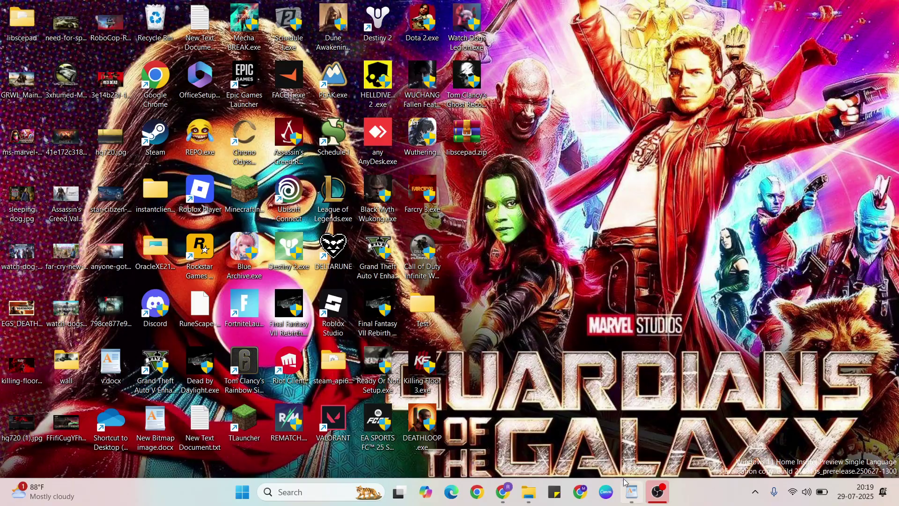
Restore the v.docx notes to read the closing lines about restarting the system.
{"action": "left_click", "coordinate": [630, 492]}
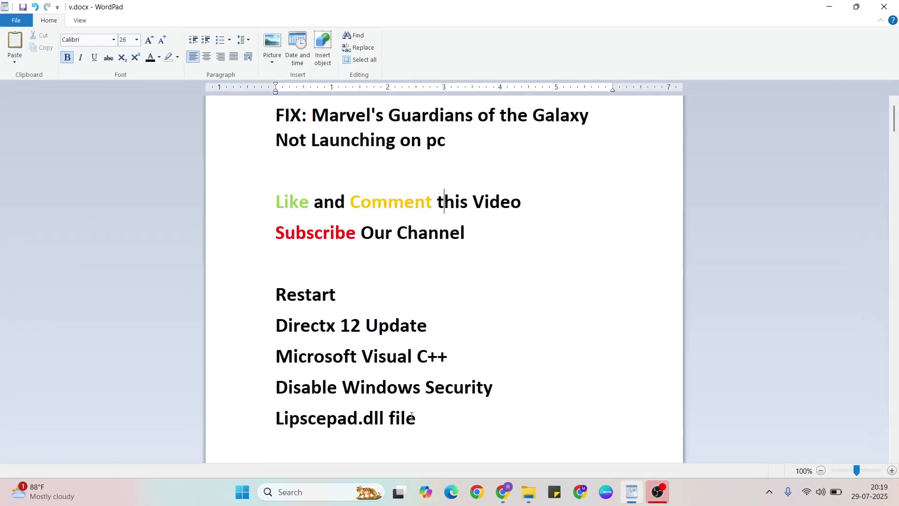
{"action": "scroll", "coordinate": [411, 416], "scroll_direction": "down", "scroll_amount": 3}
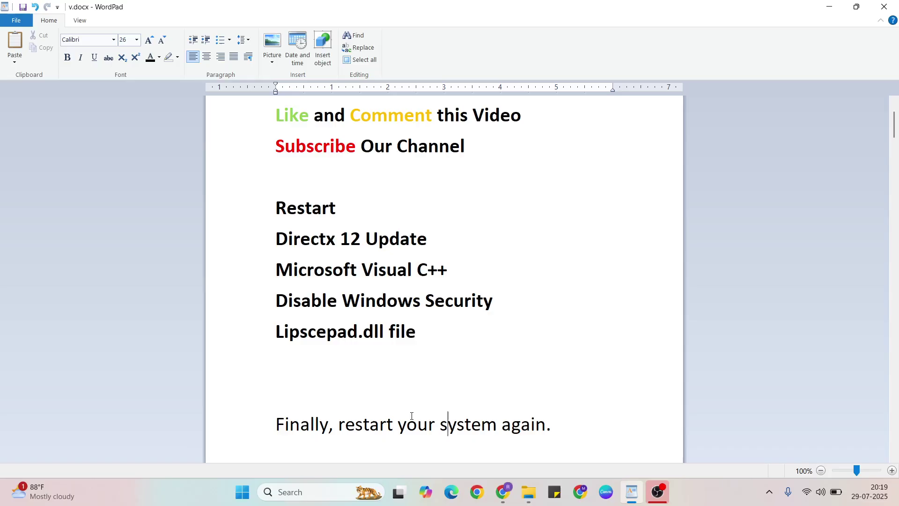
{"action": "scroll", "coordinate": [412, 416], "scroll_direction": "down", "scroll_amount": 1}
{"action": "scroll", "coordinate": [412, 416], "scroll_direction": "down", "scroll_amount": 1}
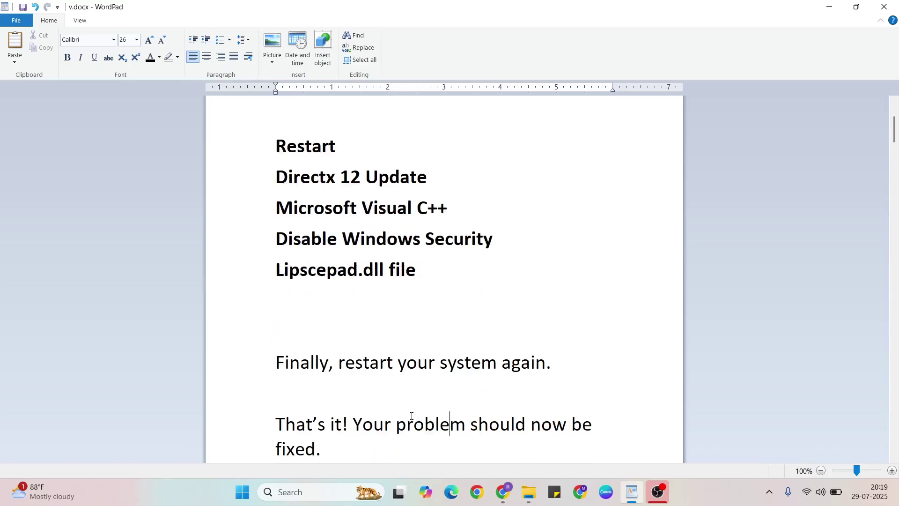